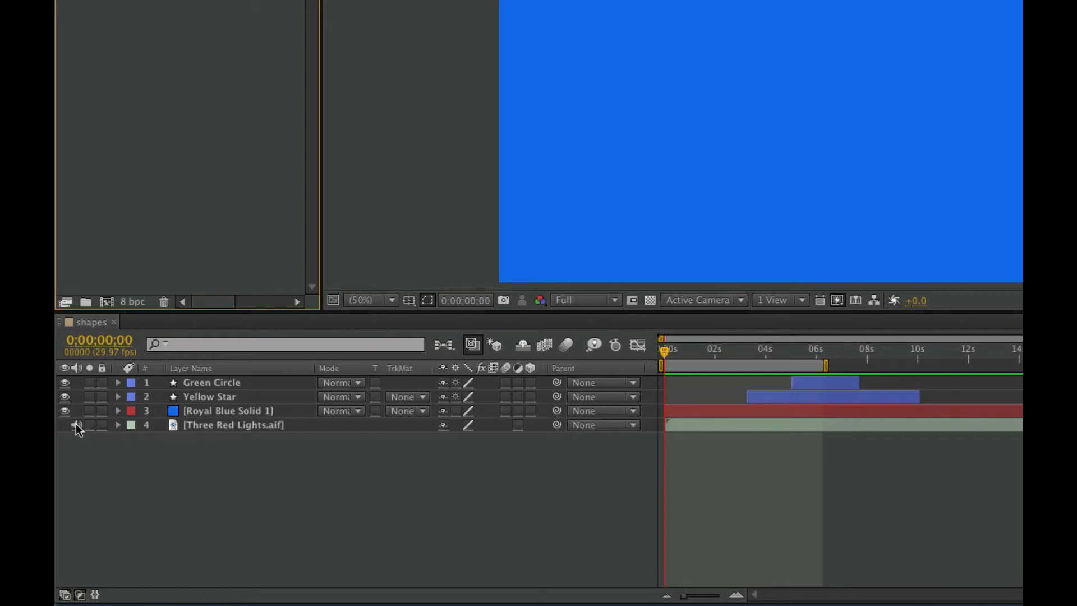
Step: Mute and unmute the Three Red Lights.aif layer, and expand its audio properties to reveal the waveform
{"action": "left_click", "coordinate": [77, 425]}
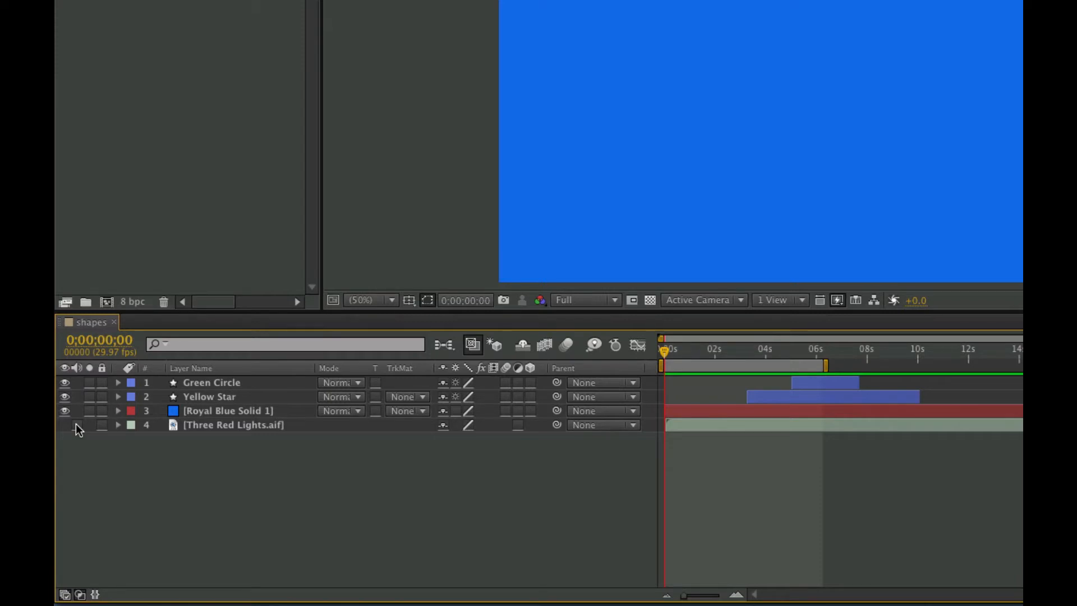
{"action": "left_click", "coordinate": [77, 426]}
{"action": "left_click", "coordinate": [118, 424]}
{"action": "left_click", "coordinate": [133, 439]}
{"action": "left_click", "coordinate": [147, 469]}
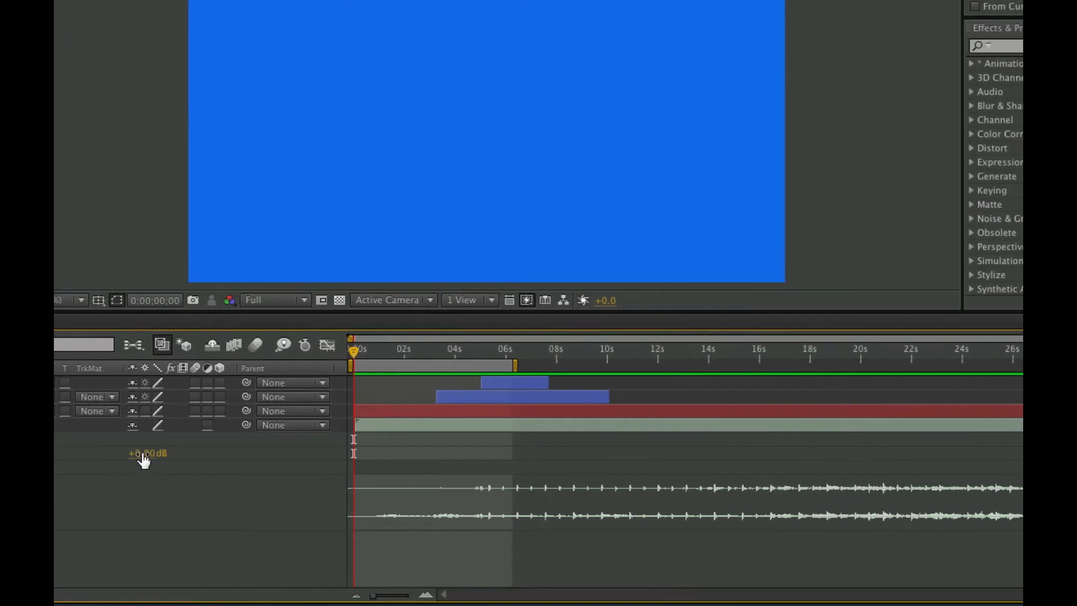
Step: Try raising the Three Red Lights.aif layer's audio level to +11 dB, and return it to 0 dB
{"action": "mouse_move", "coordinate": [143, 459]}
{"action": "left_mouse_down"}
{"action": "mouse_move", "coordinate": [151, 452]}
{"action": "mouse_move", "coordinate": [149, 463]}
{"action": "left_mouse_up"}
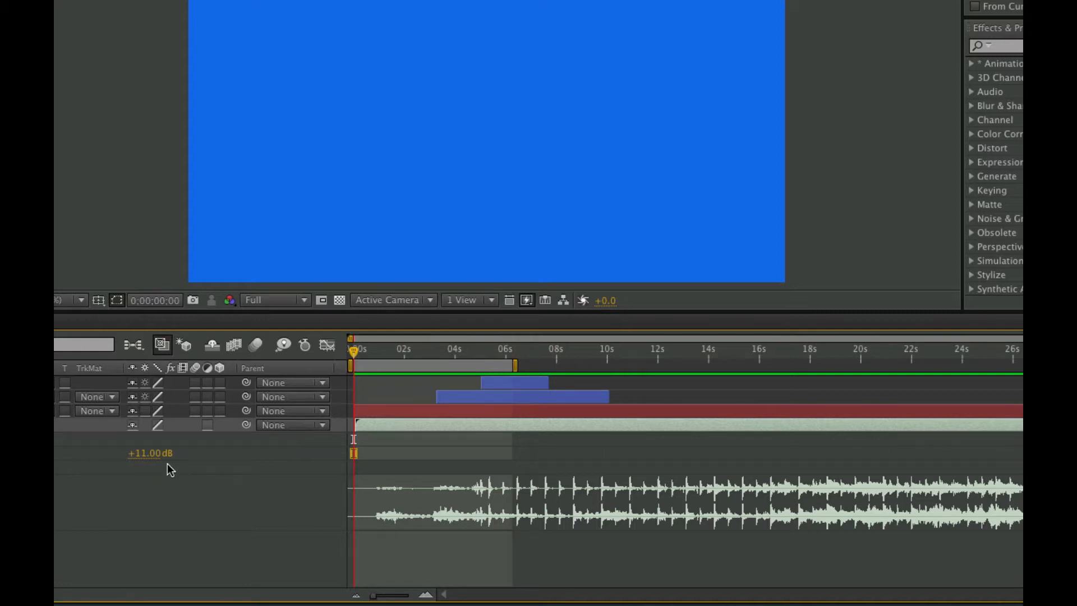
{"action": "mouse_move", "coordinate": [170, 459]}
{"action": "left_mouse_down"}
{"action": "mouse_move", "coordinate": [145, 453]}
{"action": "mouse_move", "coordinate": [153, 467]}
{"action": "left_mouse_up"}
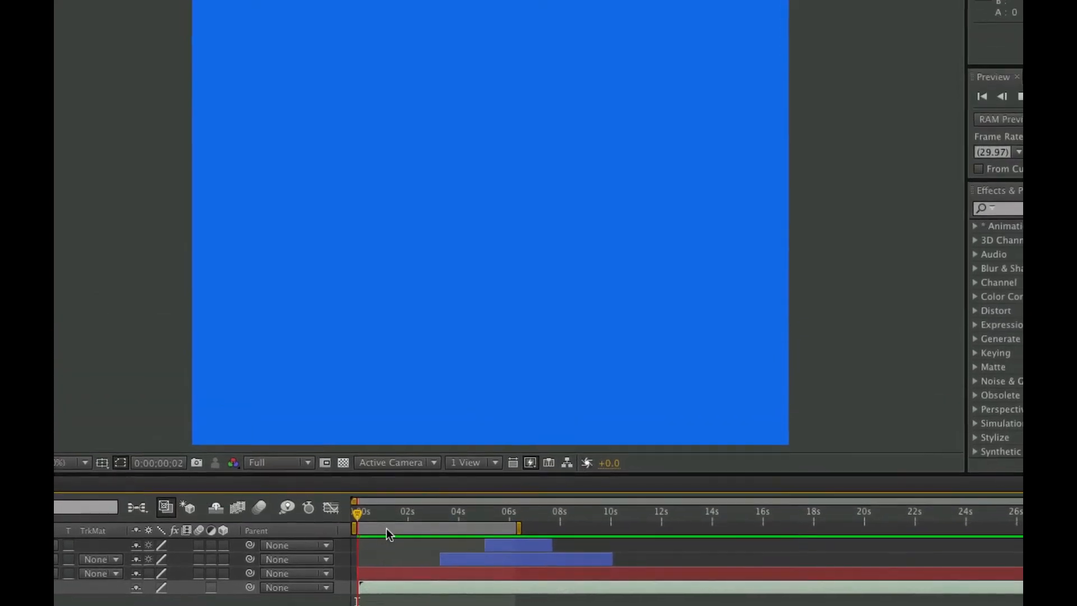
Step: Play the composition with standard playback, and run a RAM preview of the work area with sound
{"action": "key", "text": "space"}
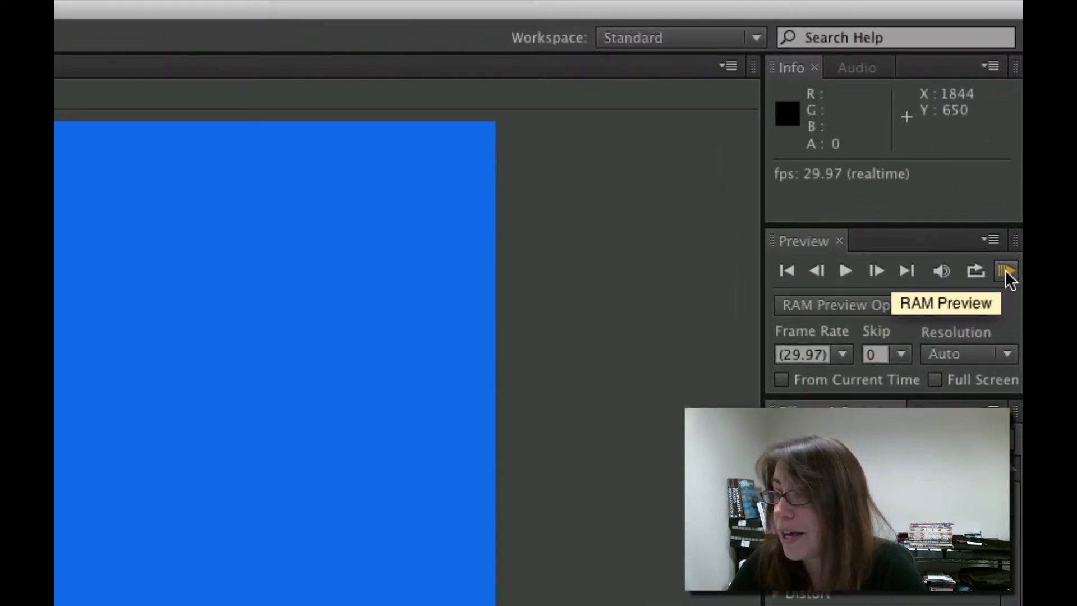
{"action": "left_click", "coordinate": [1005, 270]}
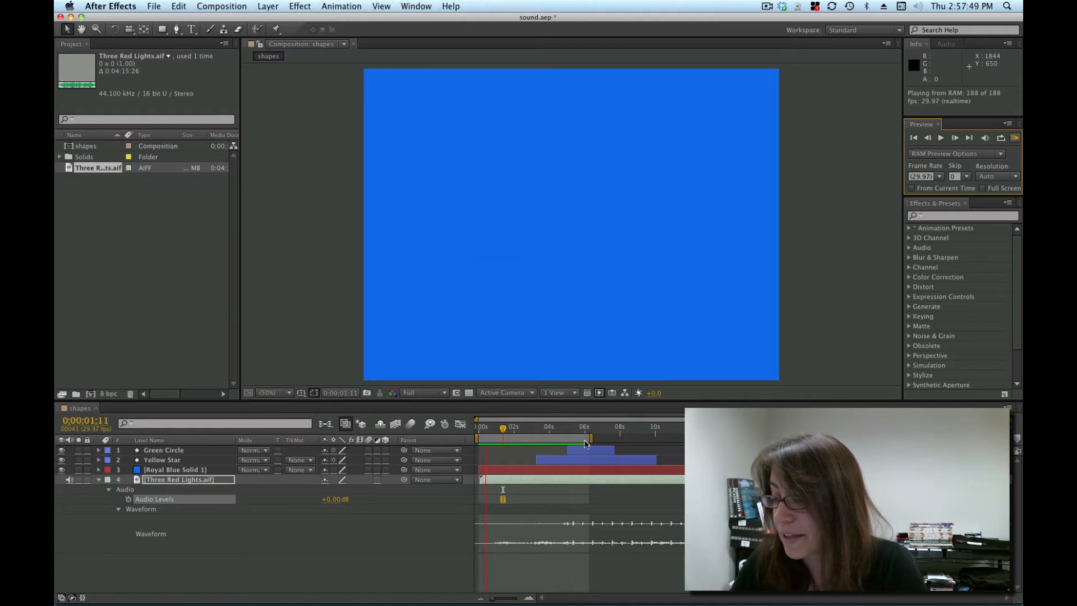
{"action": "key", "text": "space"}
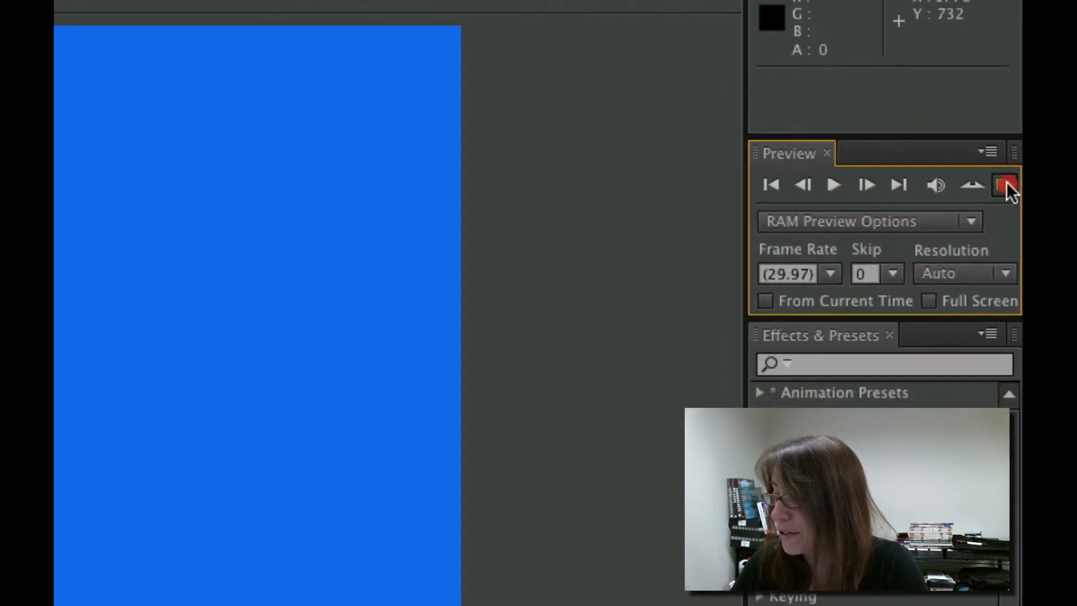
Step: Run RAM previews in ping-pong and play-once modes, and return the preview mode to looping
{"action": "left_click", "coordinate": [1007, 184]}
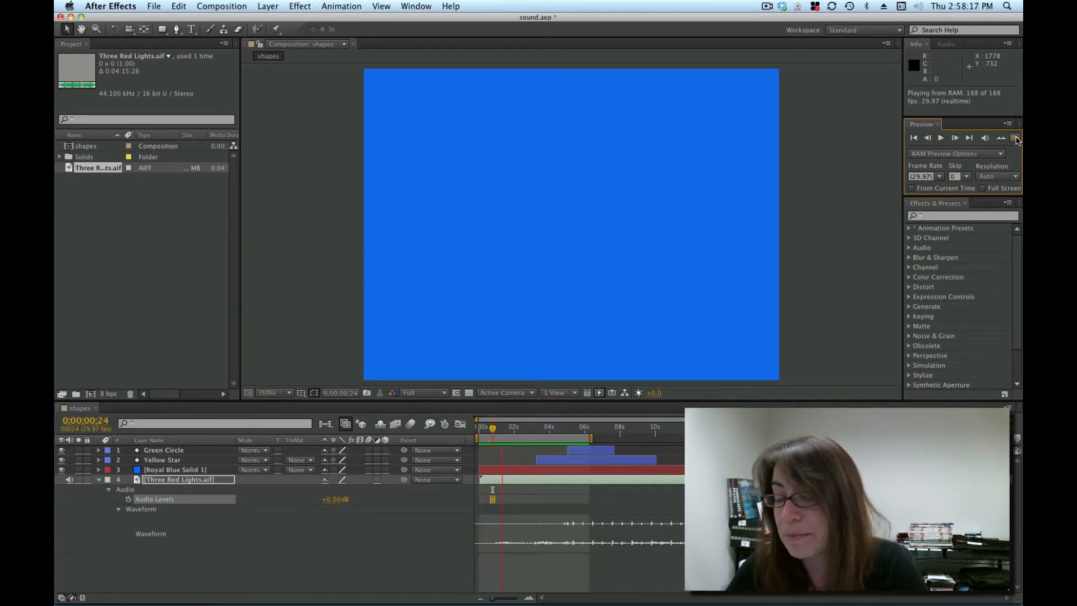
{"action": "left_click", "coordinate": [1002, 138]}
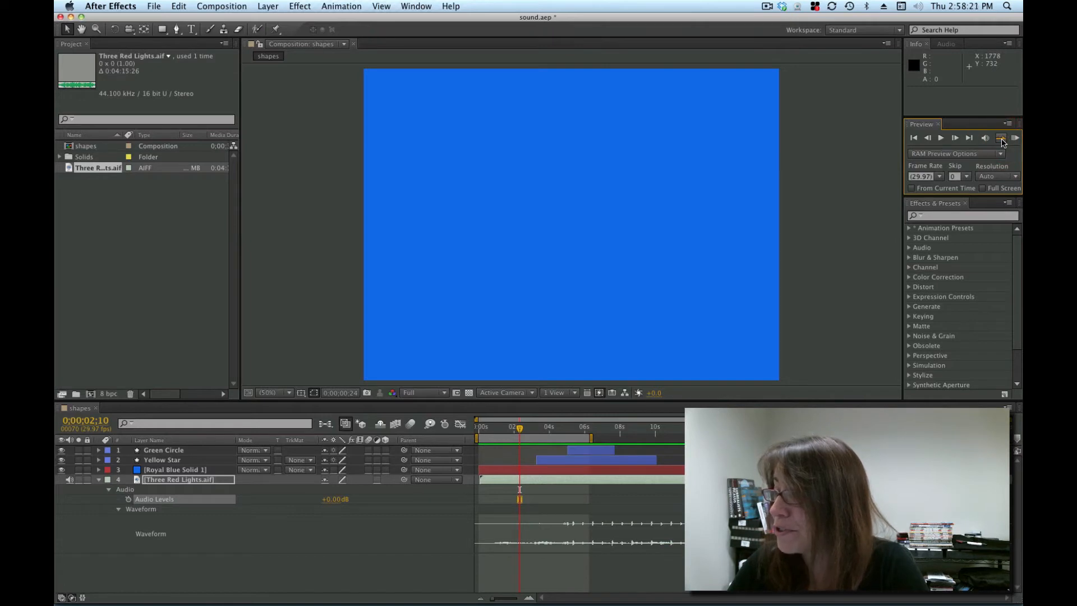
{"action": "left_click", "coordinate": [1015, 139]}
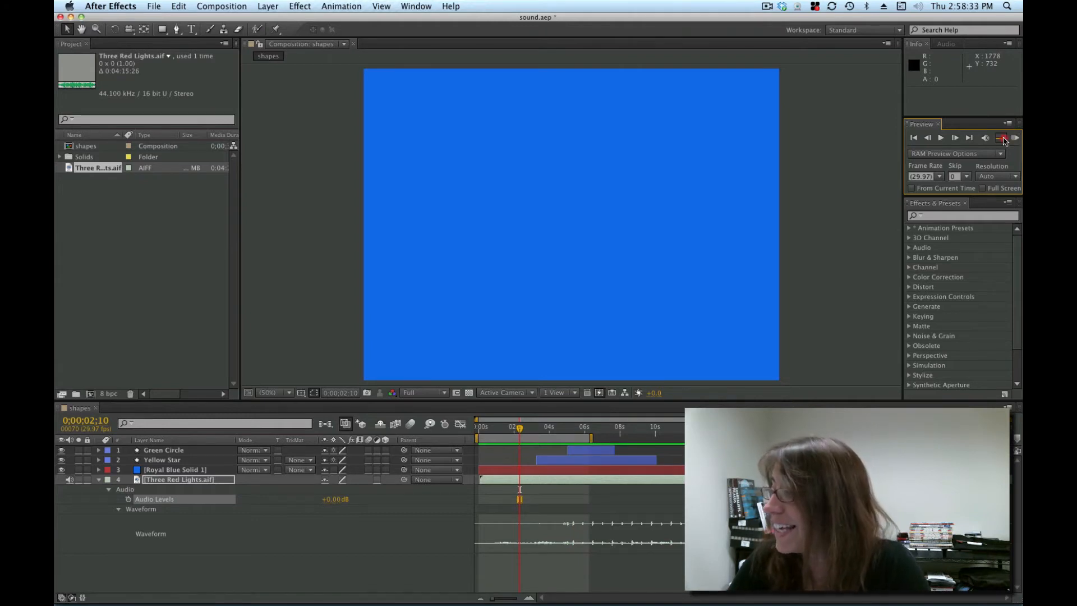
{"action": "left_click", "coordinate": [1001, 138]}
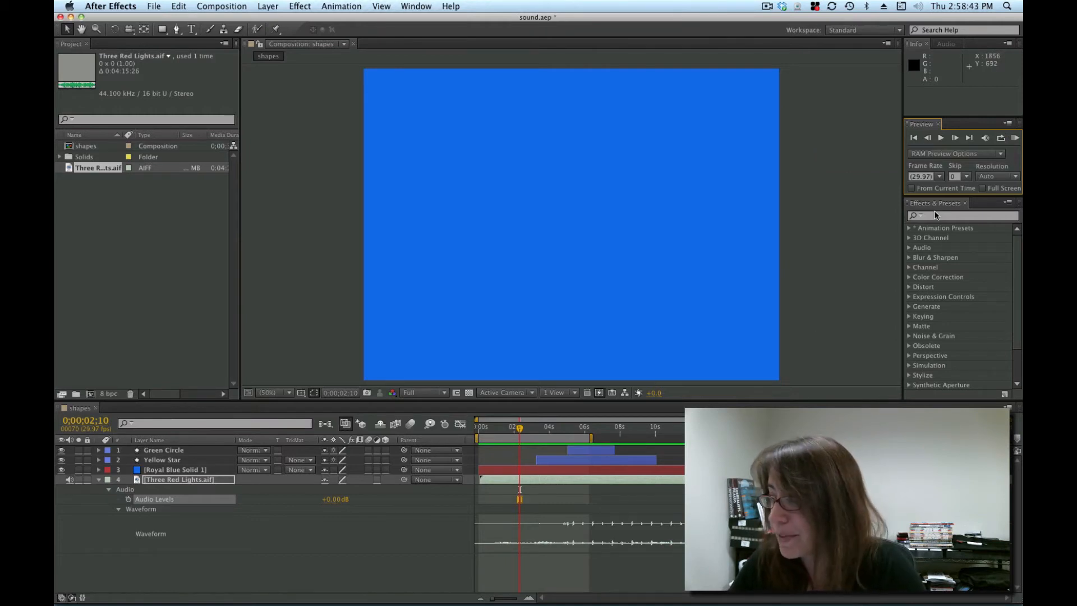
Step: Compare standard playback of the composition with an audio-only preview and a RAM preview
{"action": "left_click", "coordinate": [942, 139]}
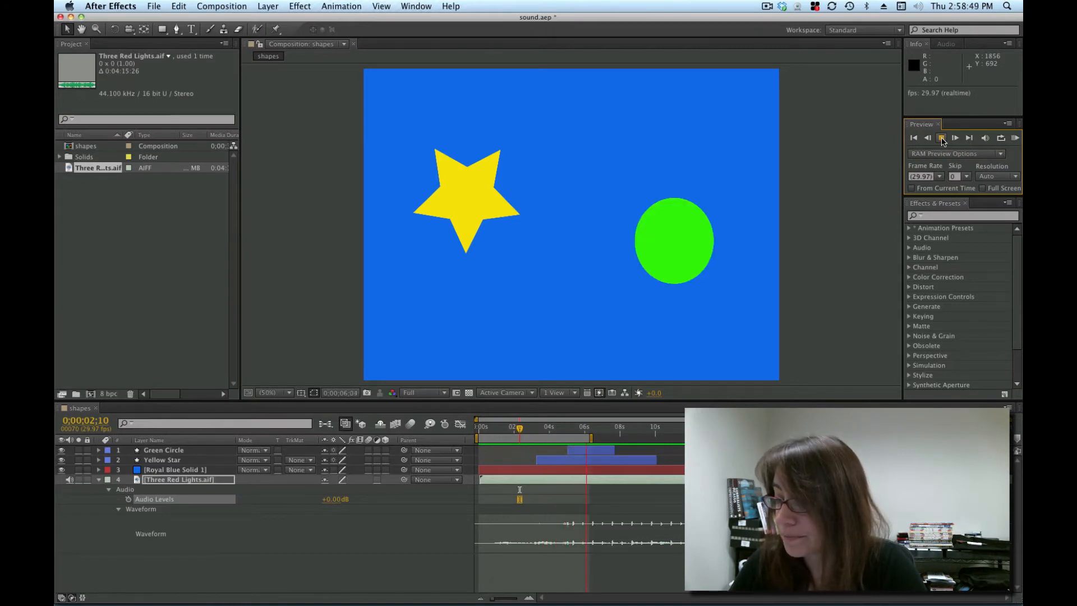
{"action": "left_click", "coordinate": [942, 139]}
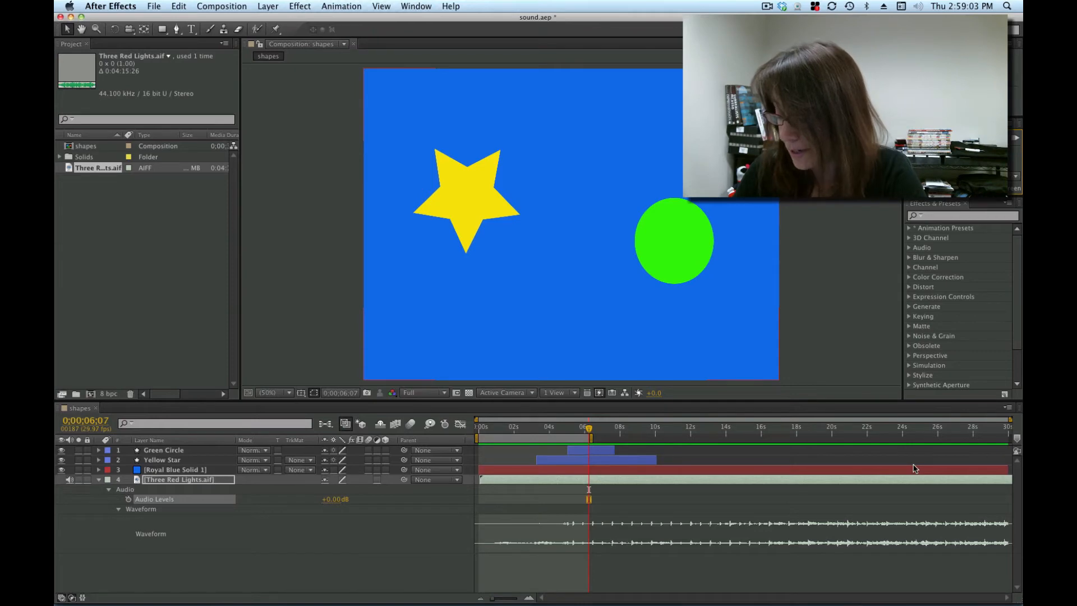
{"action": "key", "text": "KP_Decimal"}
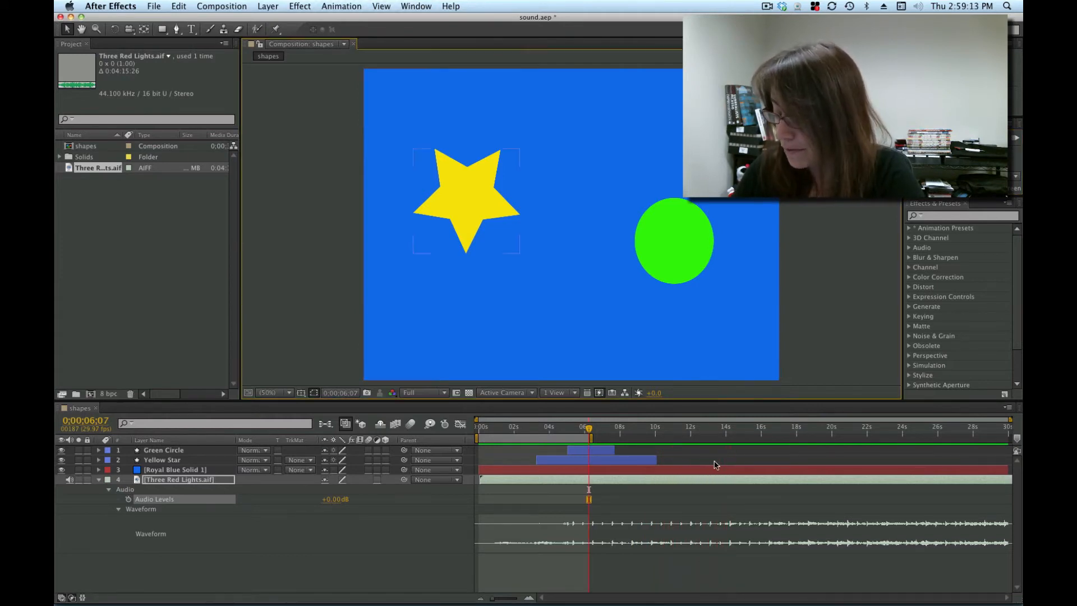
{"action": "key", "text": "KP_0"}
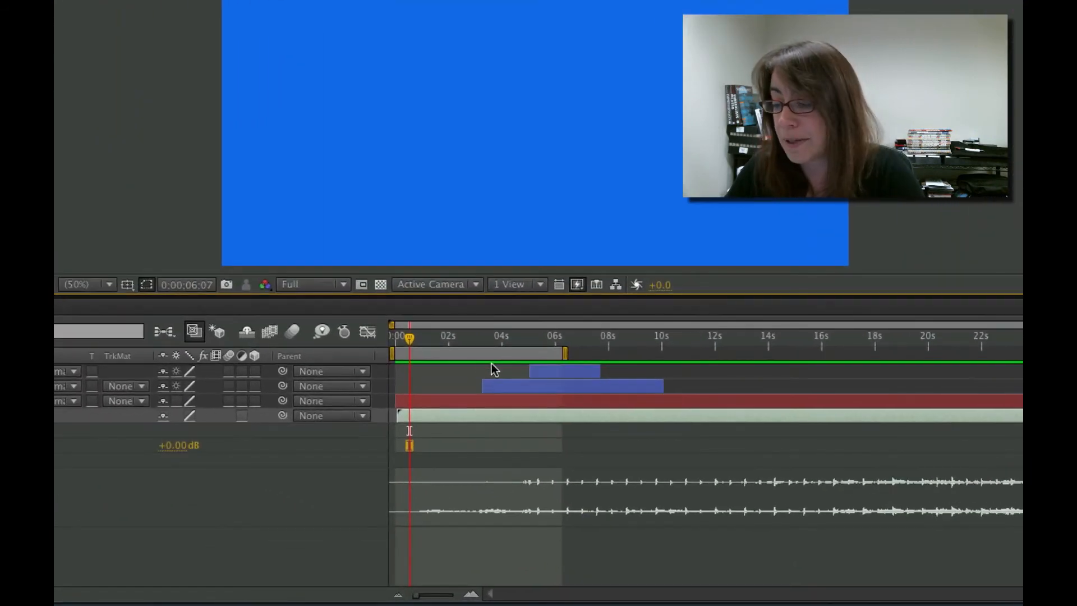
Step: Scrub the current time back and forth between about 2 and 8 seconds while listening to the audio
{"action": "left_click_drag", "start_coordinate": [409, 339], "coordinate": [517, 345]}
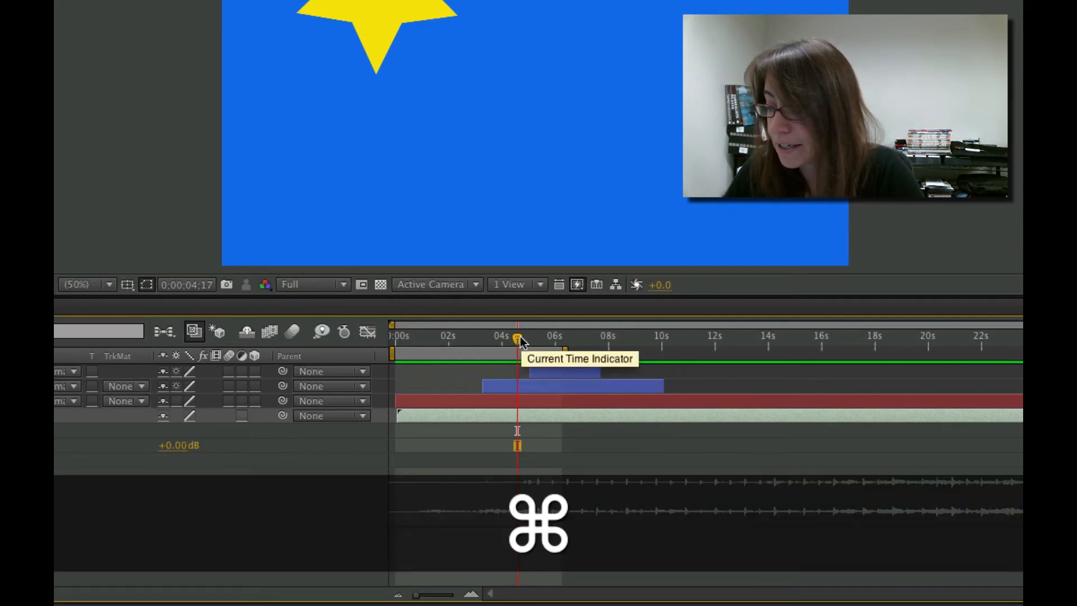
{"action": "left_click_drag", "start_coordinate": [518, 338], "coordinate": [621, 350]}
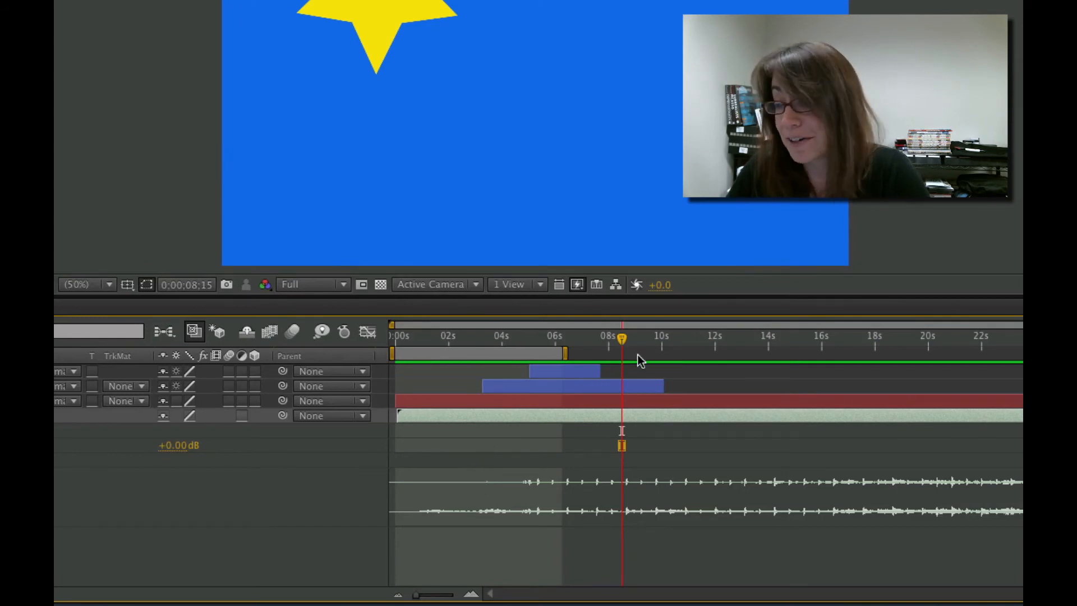
{"action": "mouse_move", "coordinate": [626, 344]}
{"action": "left_mouse_down"}
{"action": "mouse_move", "coordinate": [461, 359]}
{"action": "mouse_move", "coordinate": [456, 339]}
{"action": "left_mouse_up"}
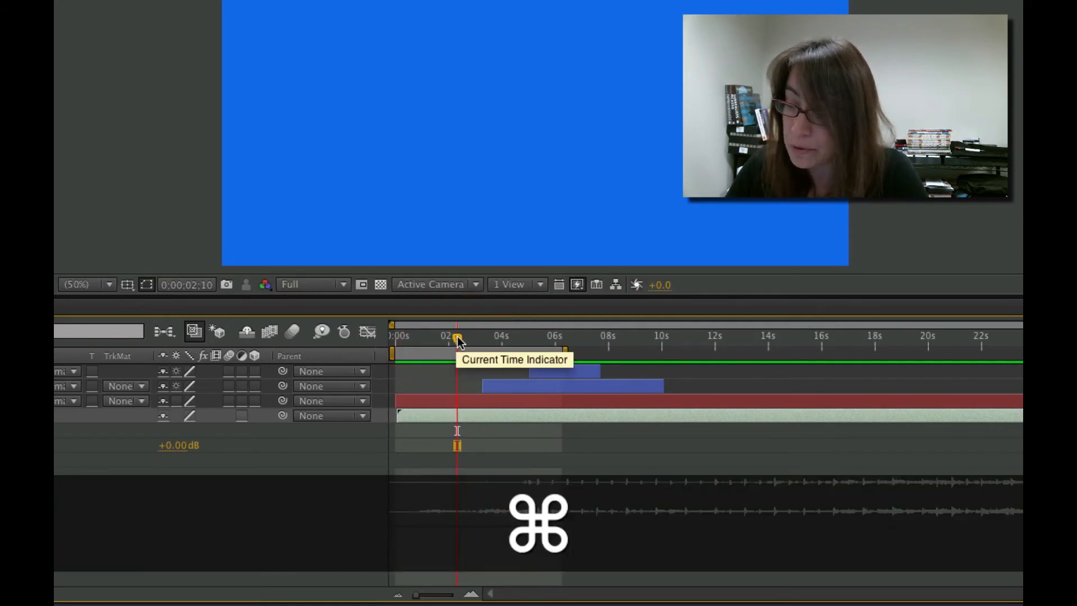
{"action": "left_click_drag", "start_coordinate": [457, 338], "coordinate": [457, 339]}
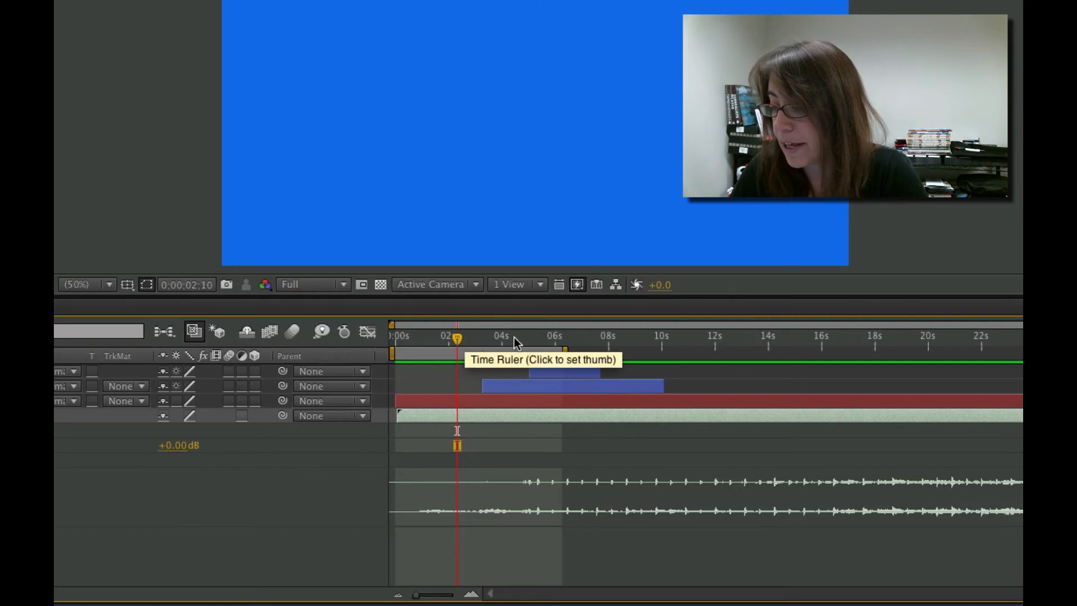
{"action": "left_click_drag", "start_coordinate": [513, 339], "coordinate": [537, 348]}
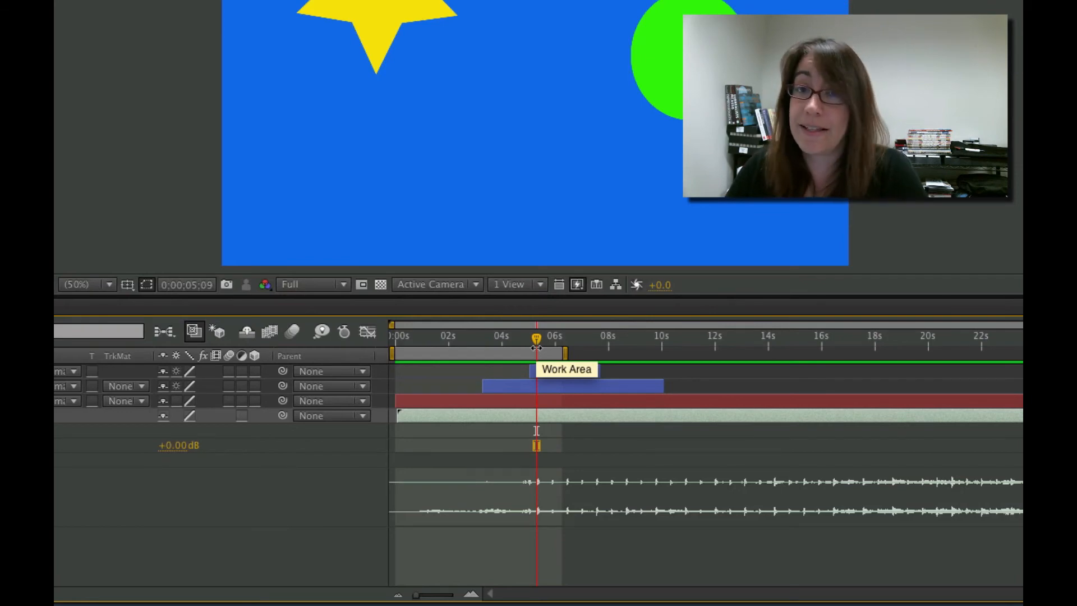
{"action": "key", "text": "super"}
{"action": "left_click_drag", "start_coordinate": [536, 338], "coordinate": [536, 337]}
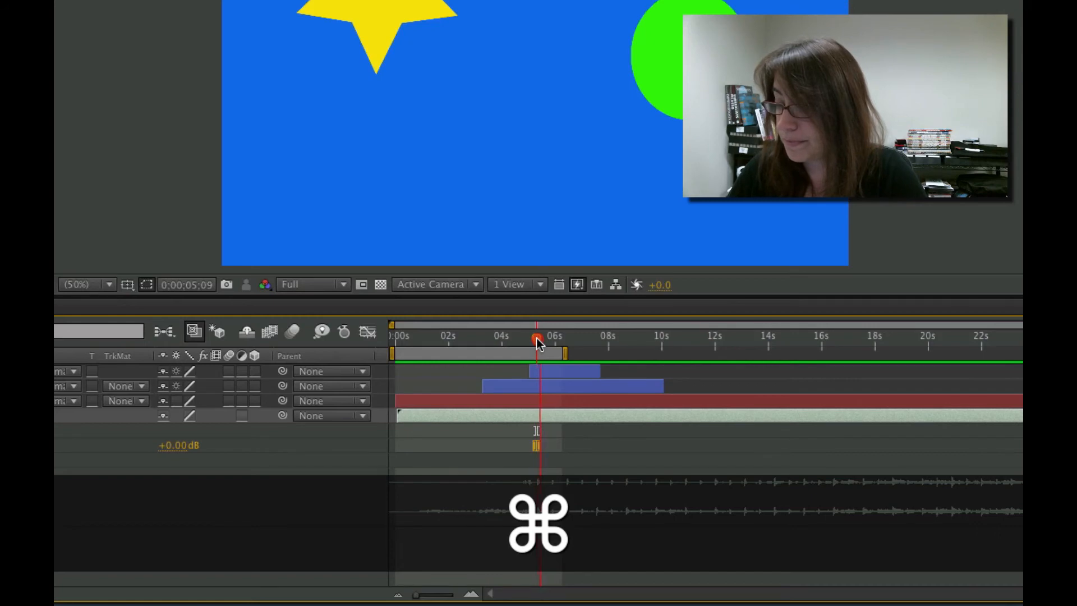
{"action": "left_click_drag", "start_coordinate": [536, 338], "coordinate": [537, 338]}
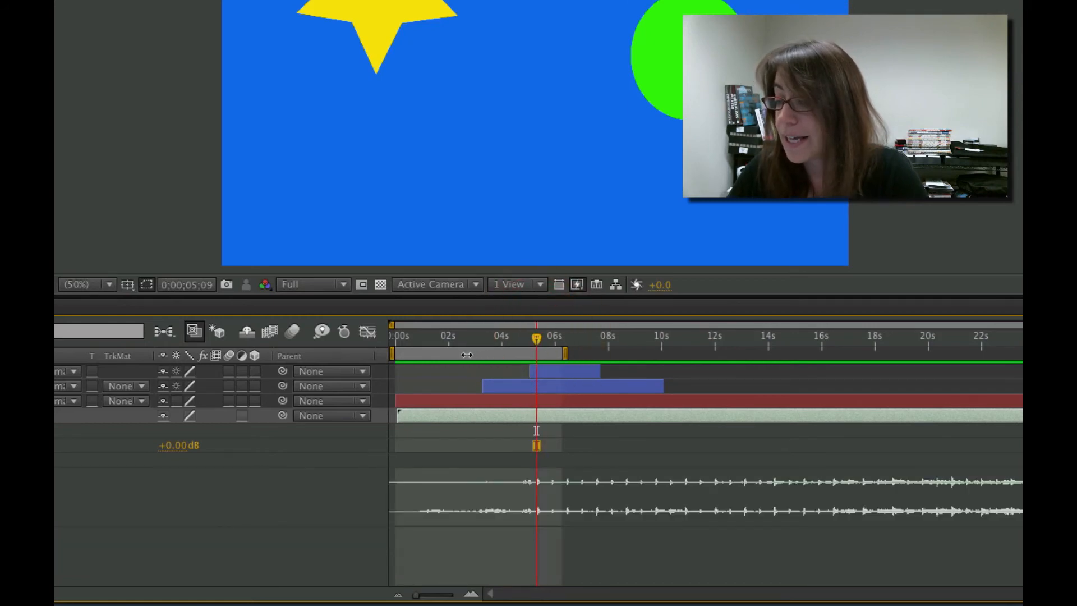
Step: Move the work area to about 21–27 seconds, and shift the Green Circle and Yellow Star layers to start from about 21 seconds
{"action": "left_click_drag", "start_coordinate": [470, 353], "coordinate": [1015, 358]}
{"action": "left_click", "coordinate": [548, 372]}
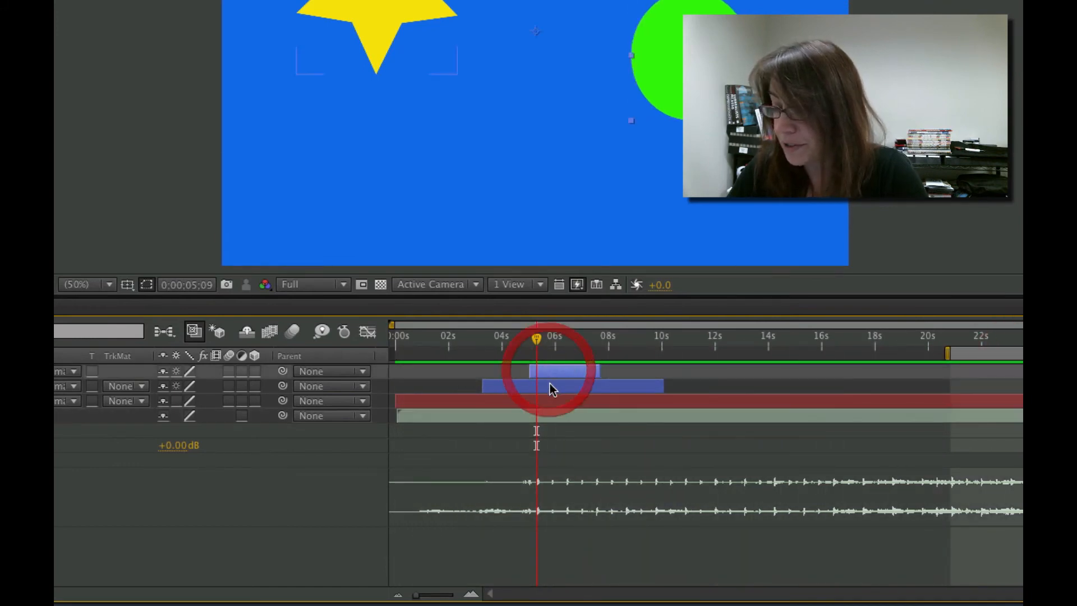
{"action": "left_click", "coordinate": [550, 387], "text": "shift"}
{"action": "left_click_drag", "start_coordinate": [548, 384], "coordinate": [1022, 386]}
Step: Set the current time to about 21 seconds and preview the moved work area with sound
{"action": "left_click", "coordinate": [958, 336]}
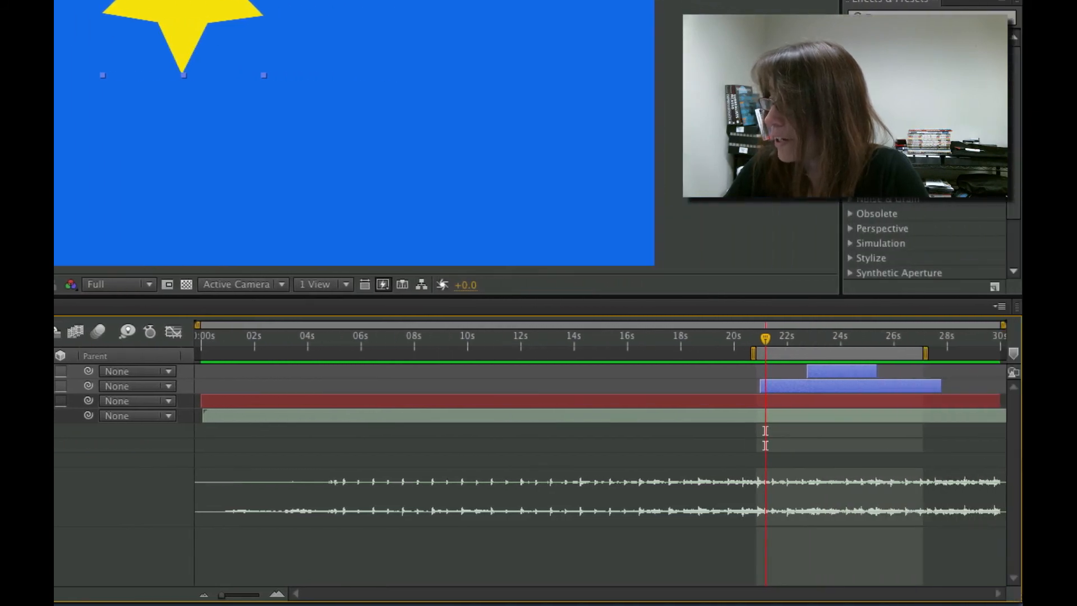
{"action": "key", "text": "space"}
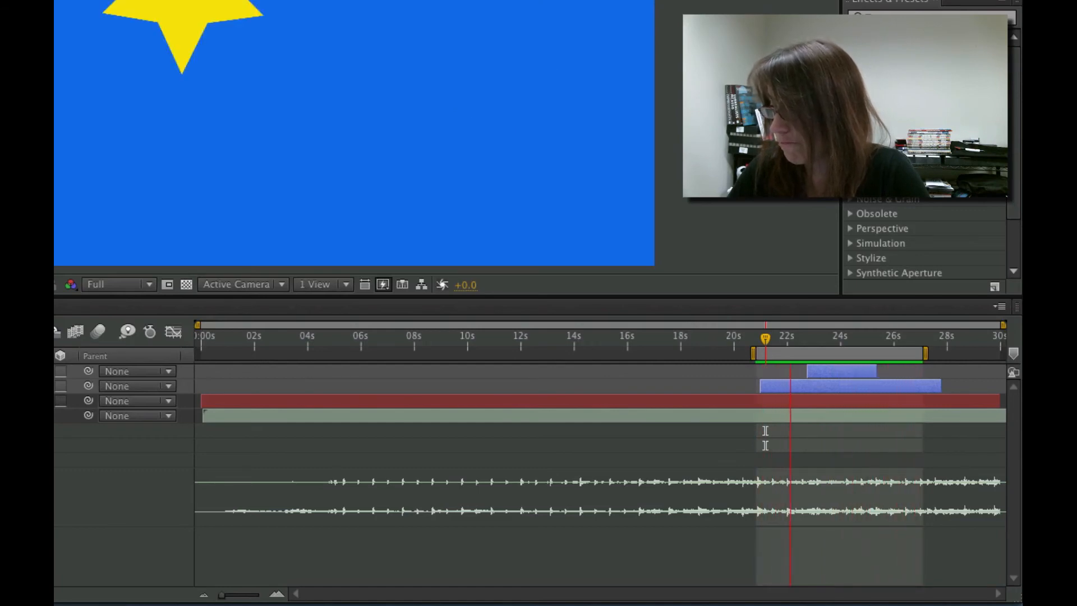
{"action": "key", "text": "space"}
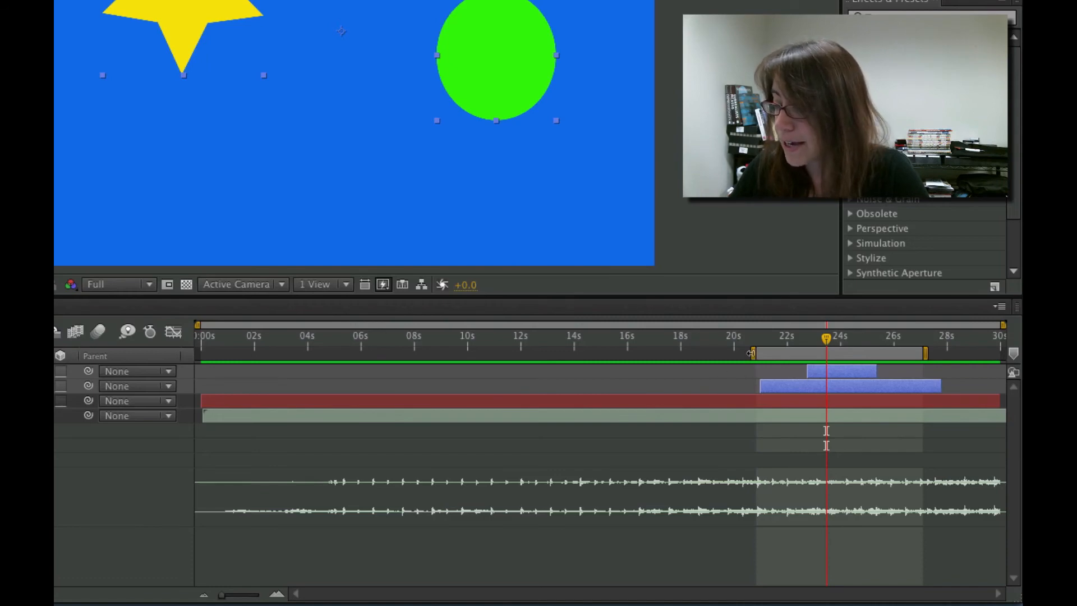
Step: Extend the work area to span the whole composition, from 0 to 30 seconds
{"action": "left_click_drag", "start_coordinate": [752, 353], "coordinate": [169, 364]}
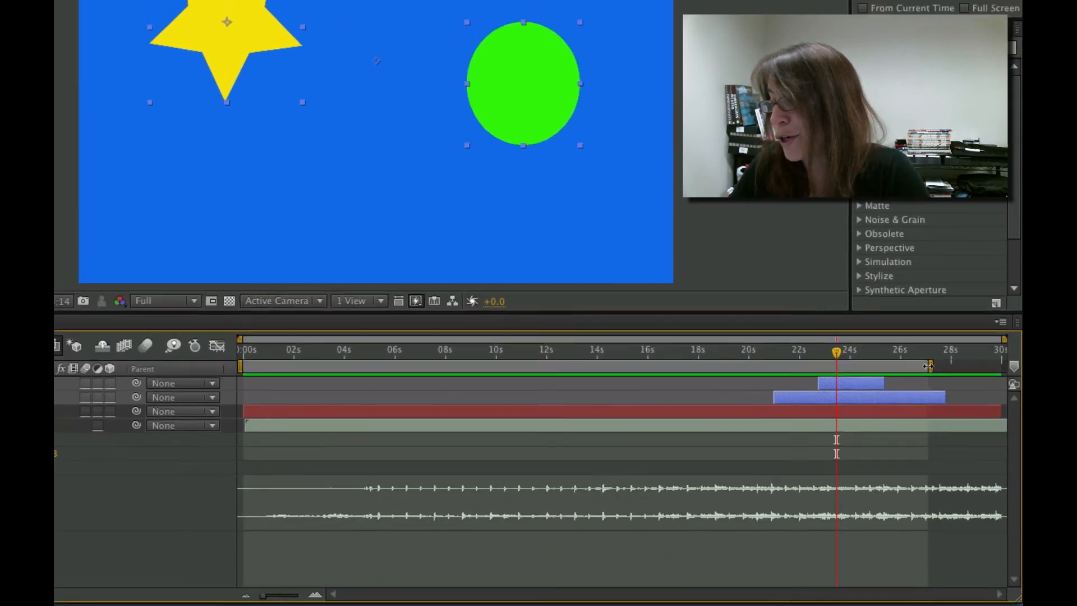
{"action": "left_click_drag", "start_coordinate": [920, 354], "coordinate": [1007, 375]}
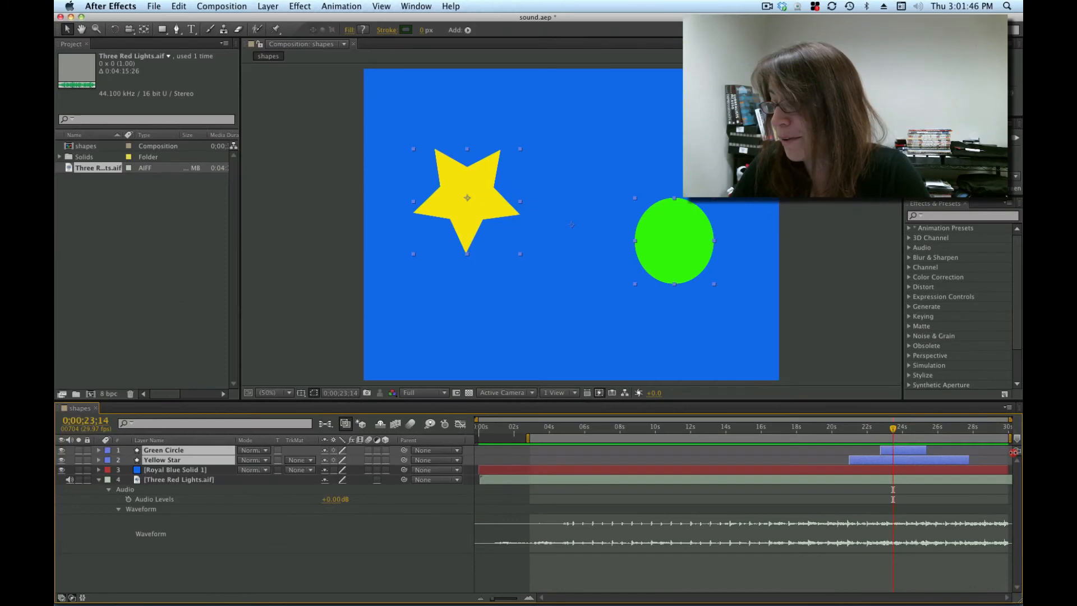
{"action": "left_click_drag", "start_coordinate": [527, 437], "coordinate": [470, 439]}
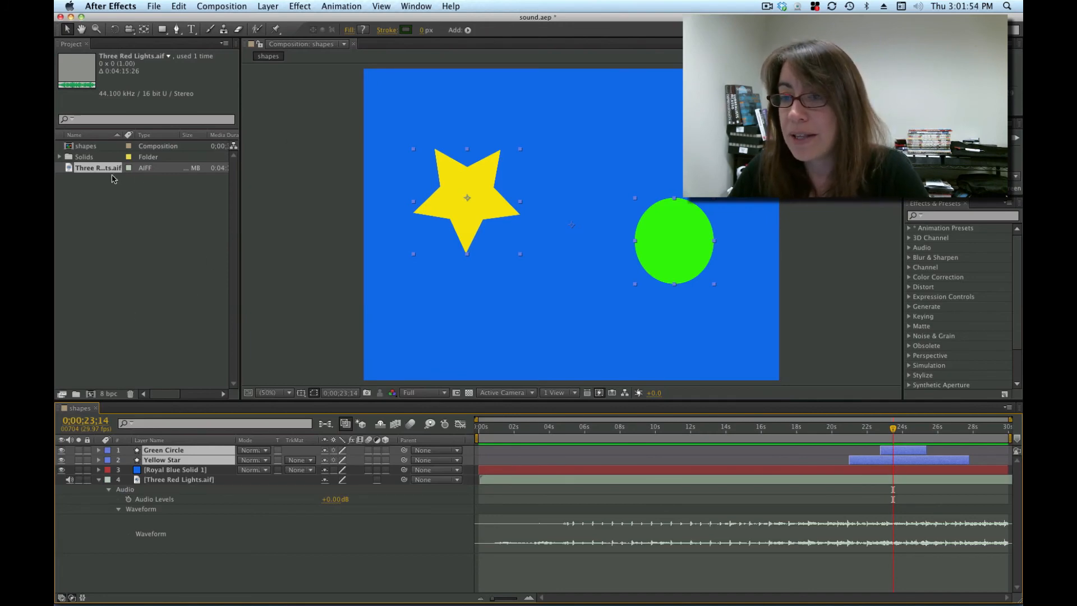
Step: Add the shapes composition to the render queue
{"action": "left_click", "coordinate": [81, 147]}
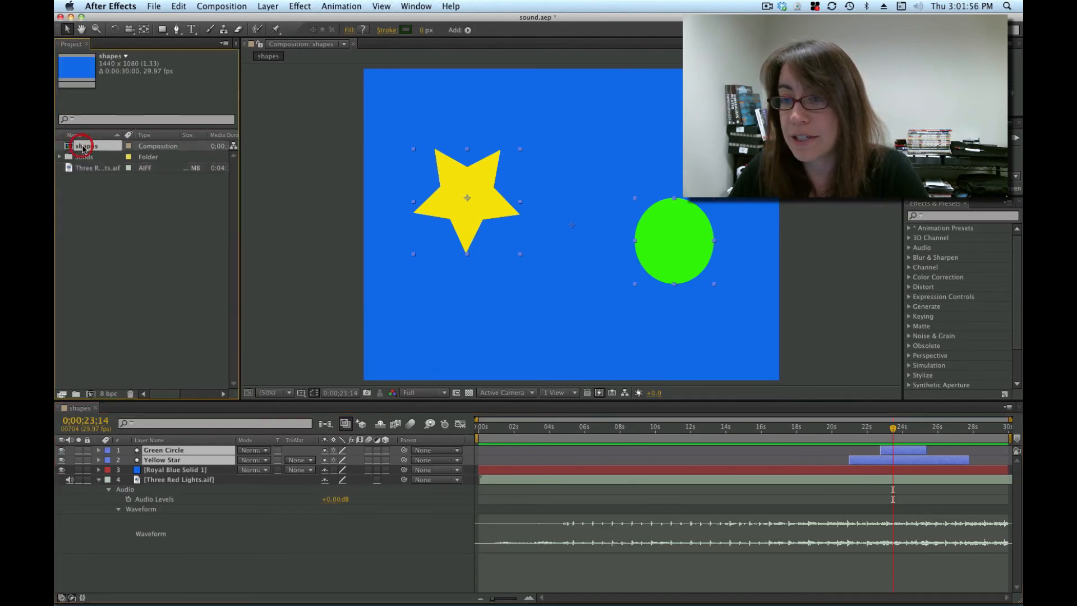
{"action": "left_click", "coordinate": [206, 8]}
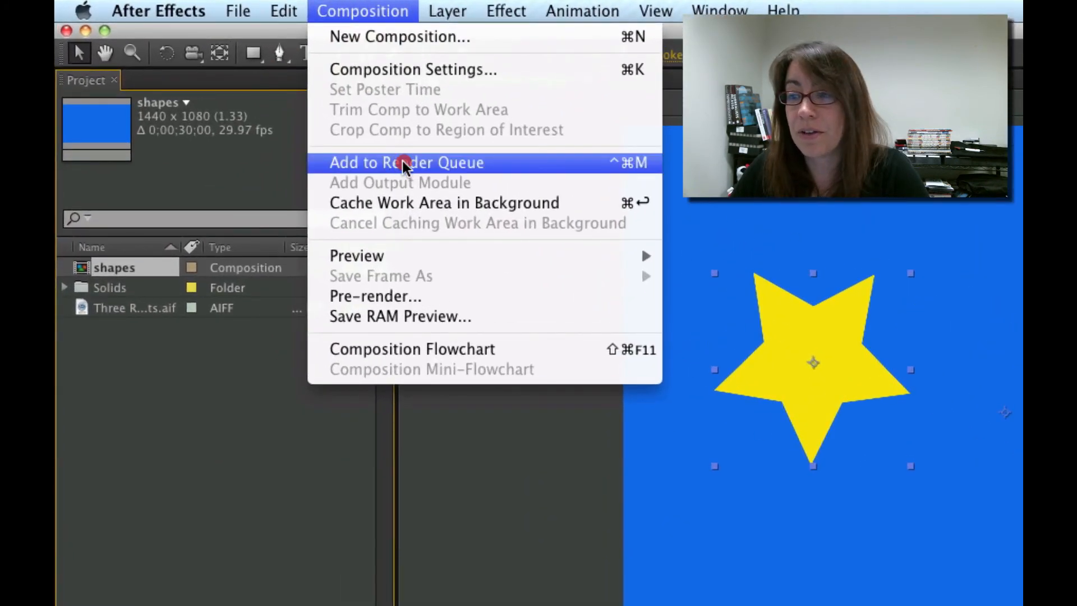
{"action": "left_click", "coordinate": [402, 162]}
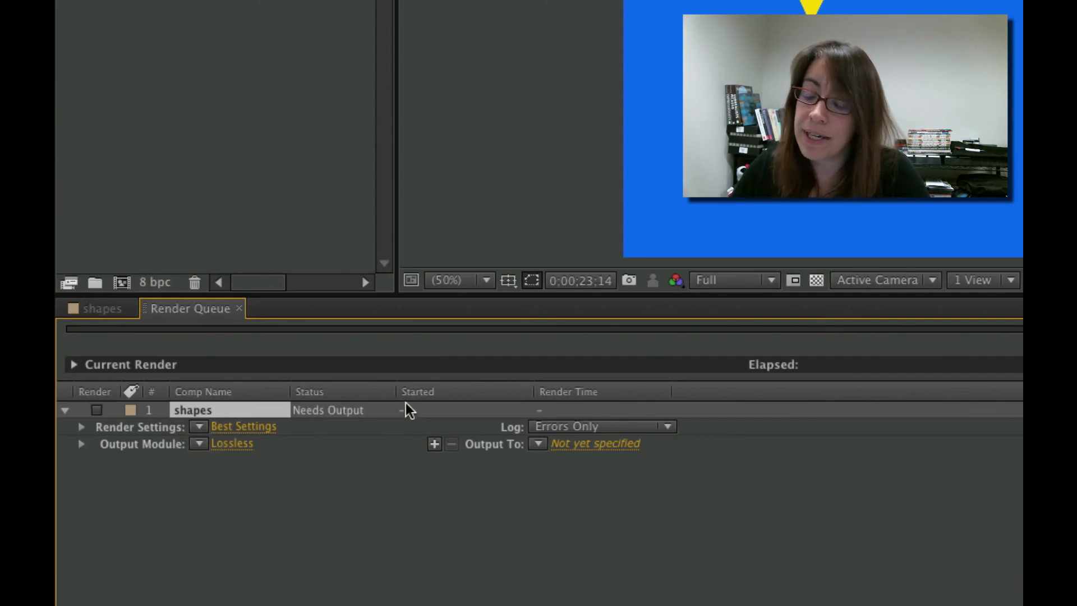
Step: Enable audio output at 48 kHz, 16 Bit, Stereo in the shapes render item's output module
{"action": "left_click", "coordinate": [225, 443]}
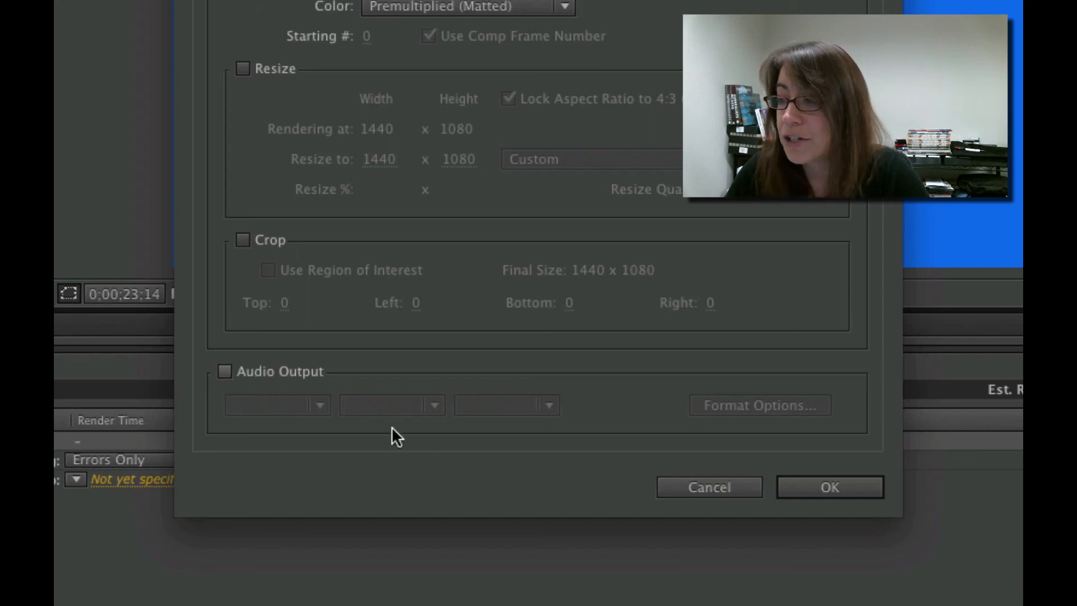
{"action": "left_click", "coordinate": [224, 372]}
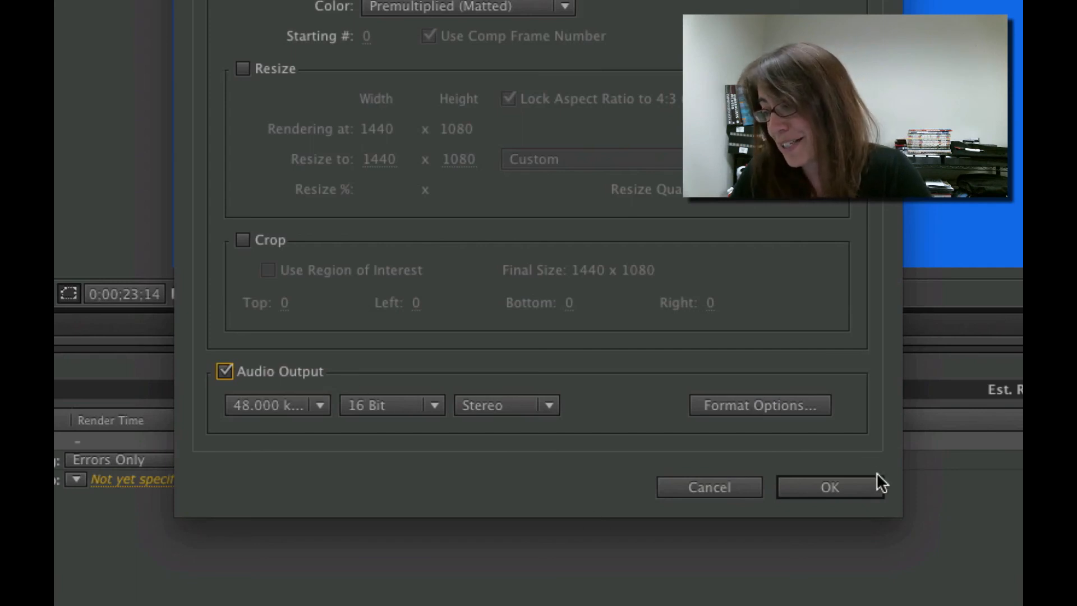
{"action": "left_click", "coordinate": [847, 486]}
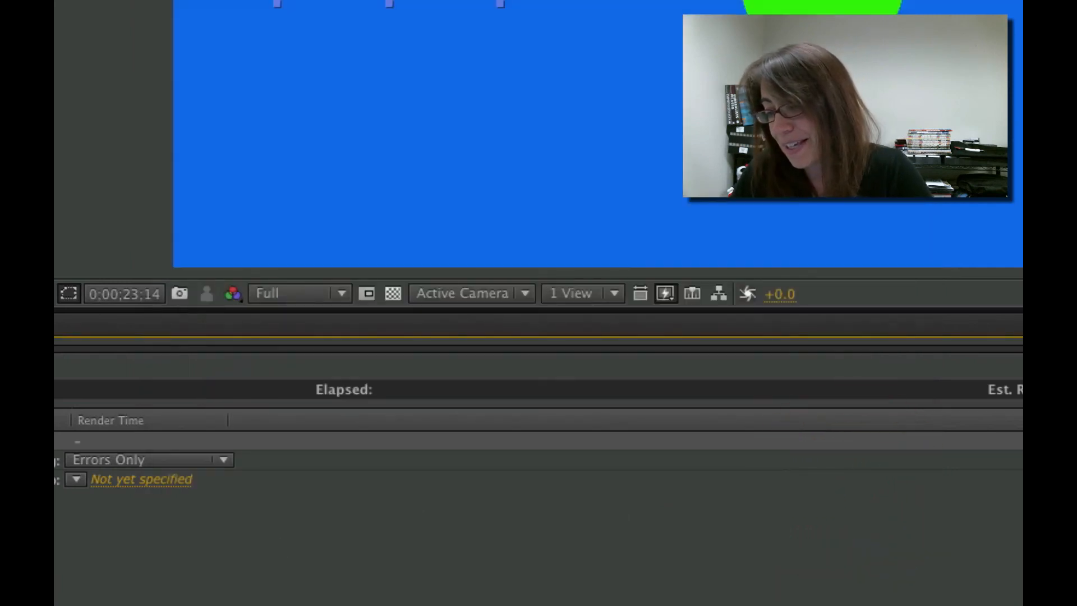